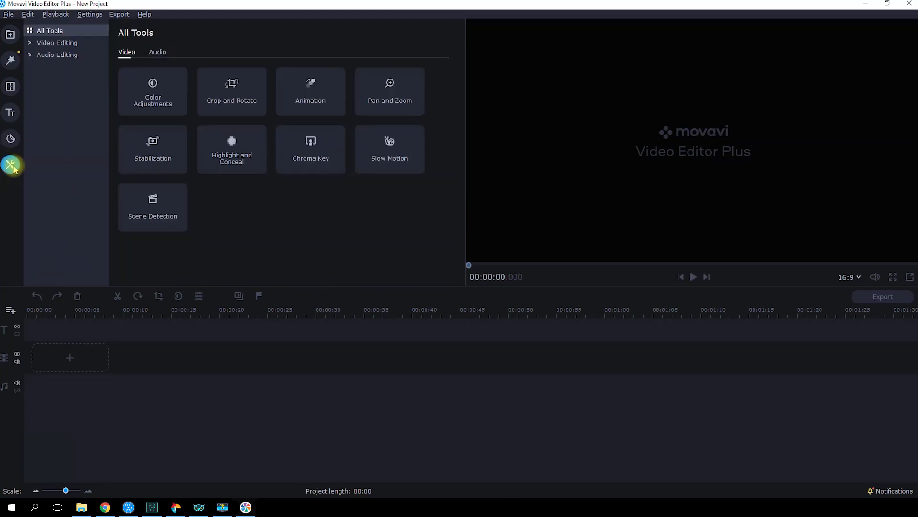
- Open the import section's sample videos and drag a sample clip onto the timeline
click(10, 35)
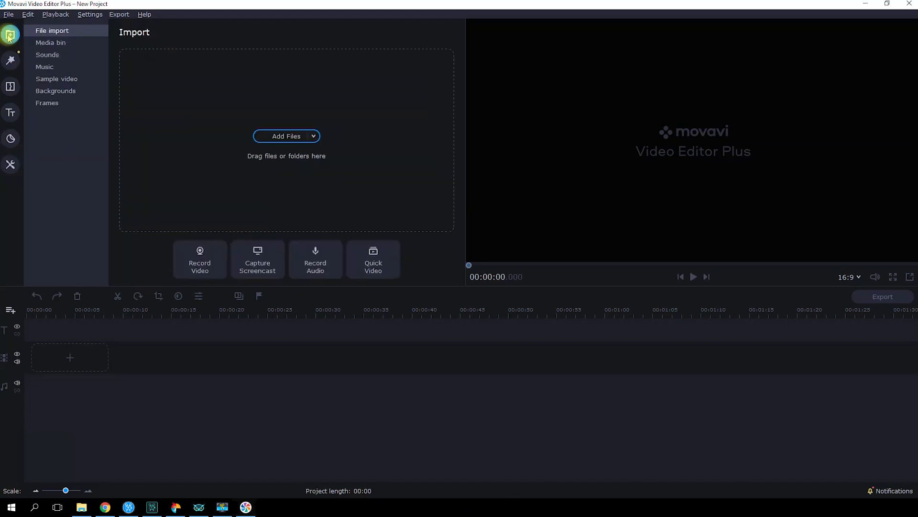
click(45, 80)
drag(201, 189, 57, 354)
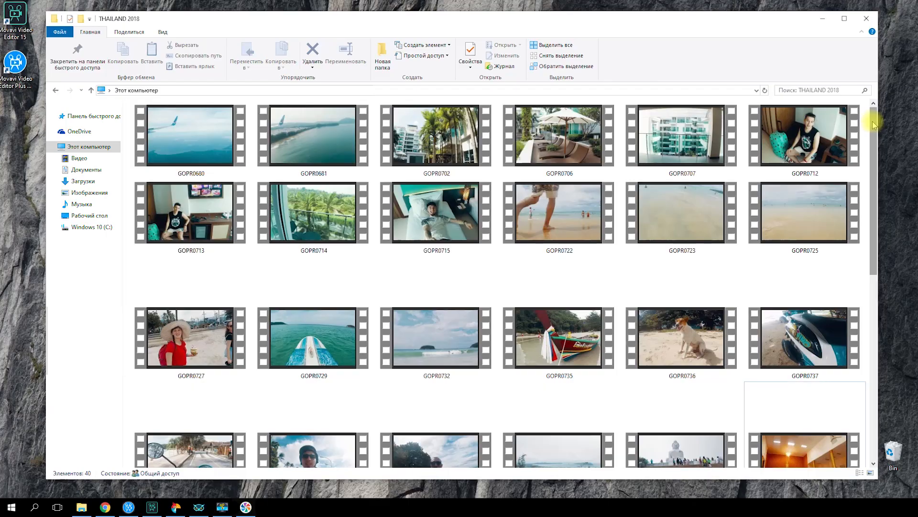
drag(871, 117, 881, 194)
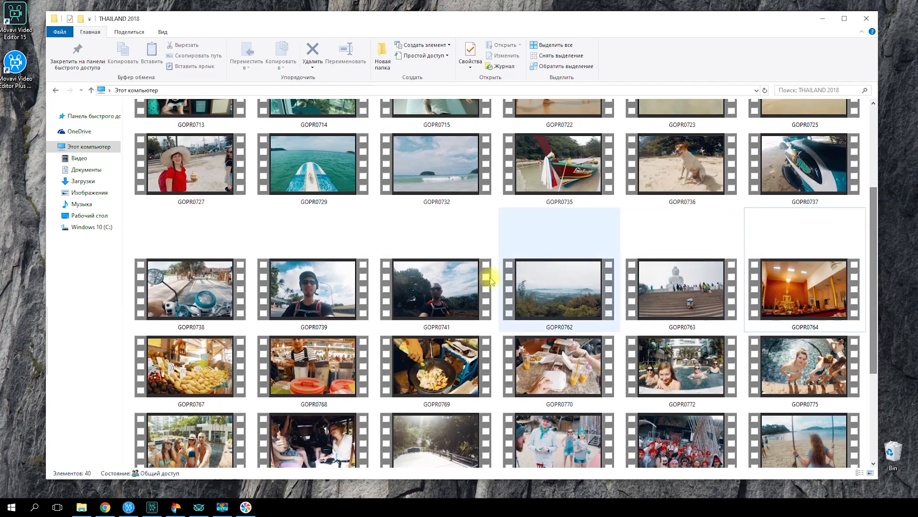
- Preview the GOPR0739 and GOPR0775 clips from the THAILAND 2018 folder
click(330, 303)
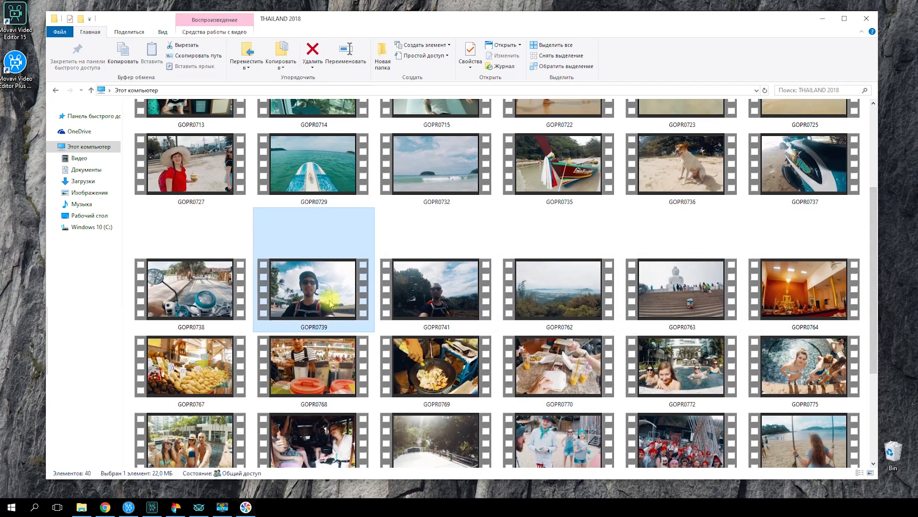
double_click(329, 302)
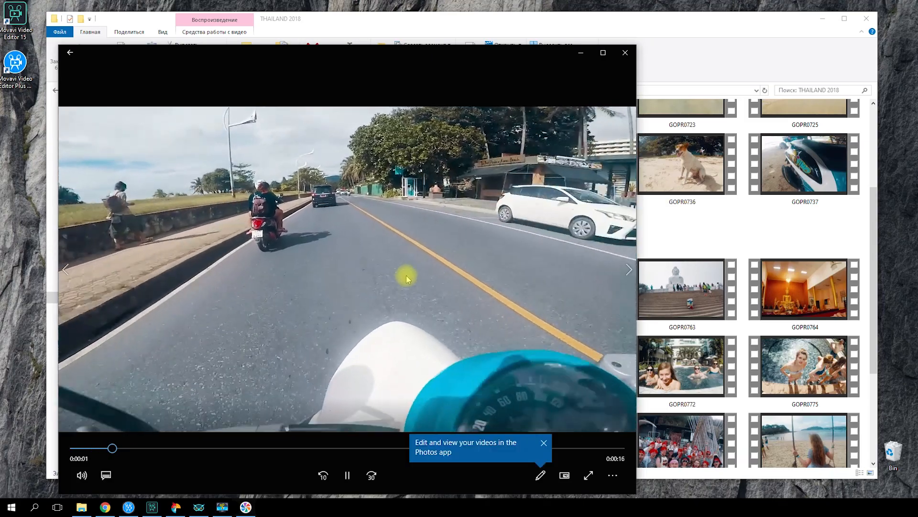
click(627, 54)
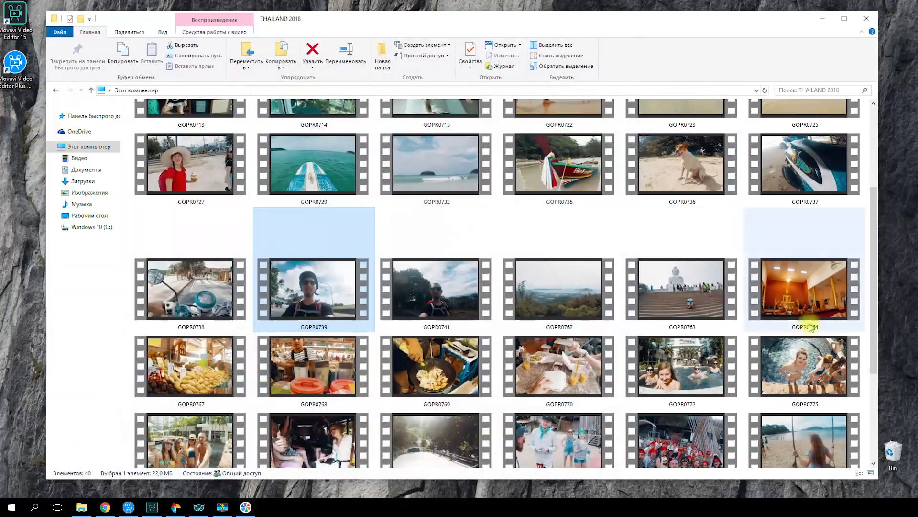
double_click(805, 366)
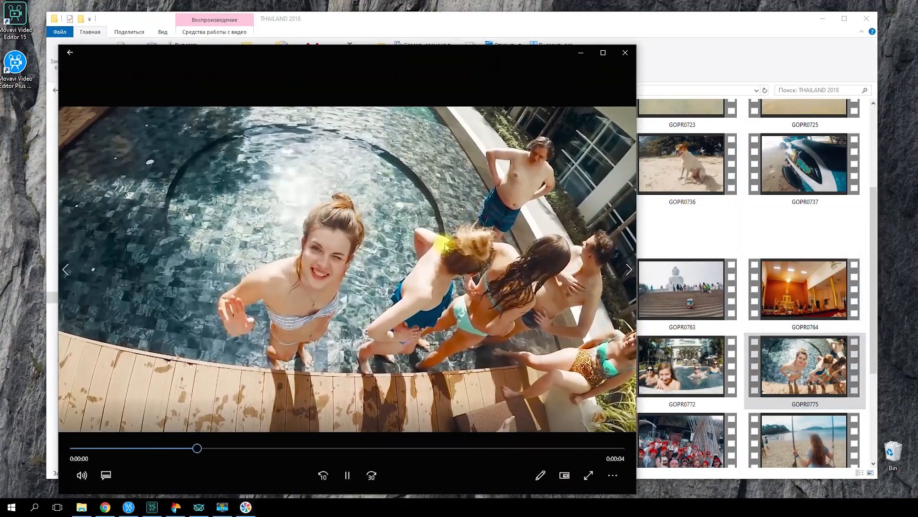
click(625, 52)
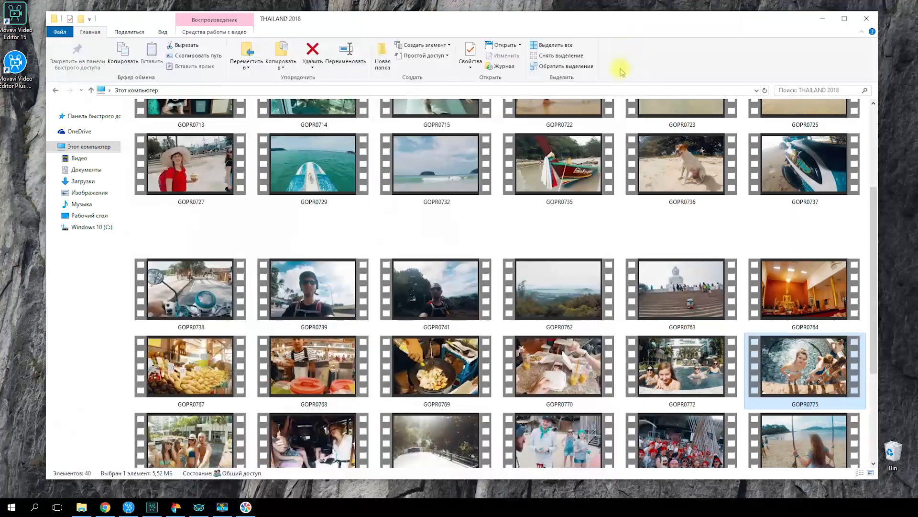
- Drag clips from the THAILAND 2018 folder onto the editor's timeline
click(436, 367)
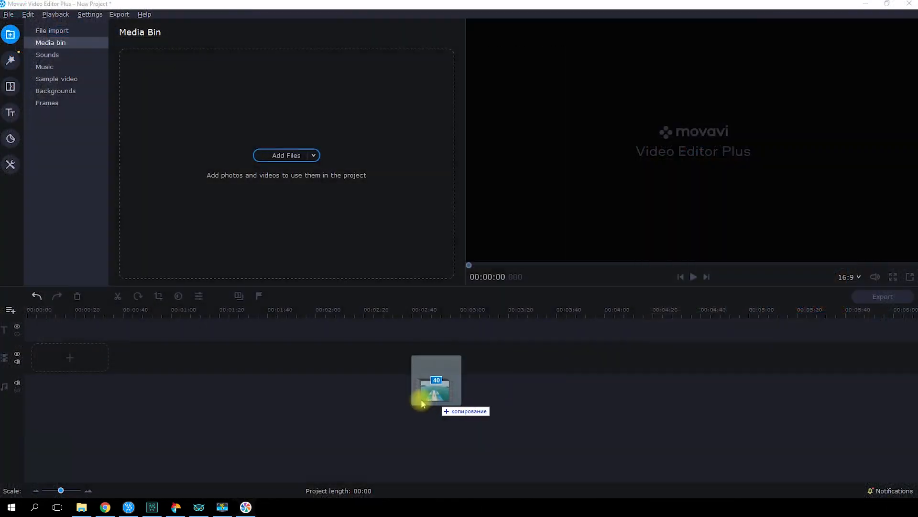
drag(424, 397, 290, 359)
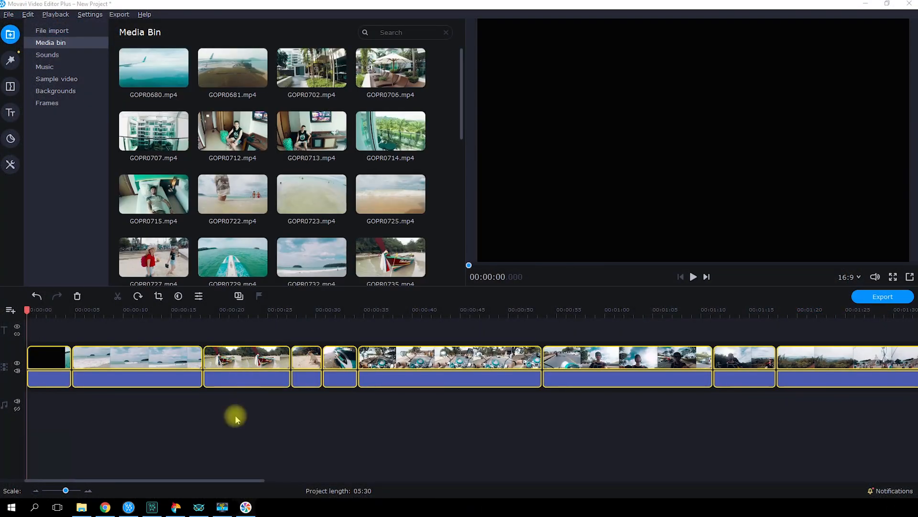
scroll(286, 414, down, 3)
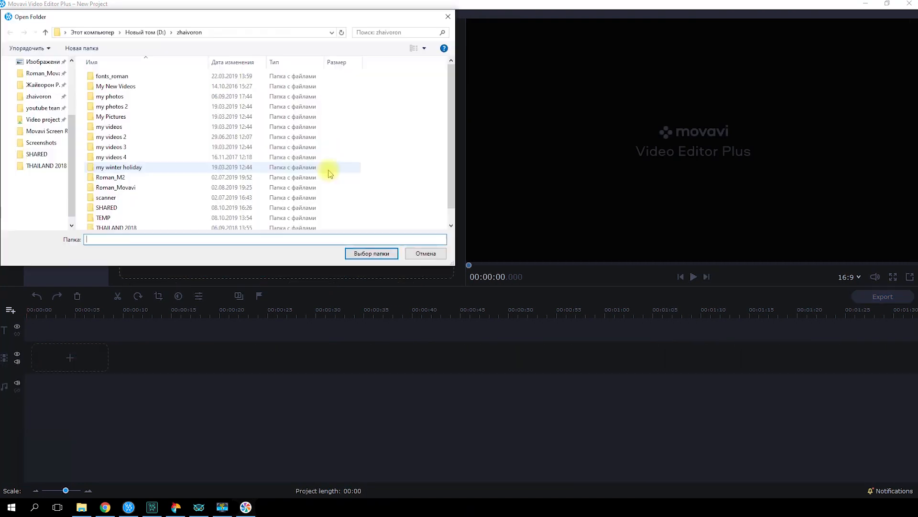
- Browse the media bin and preview the GOPR0739 clip
click(37, 165)
click(369, 254)
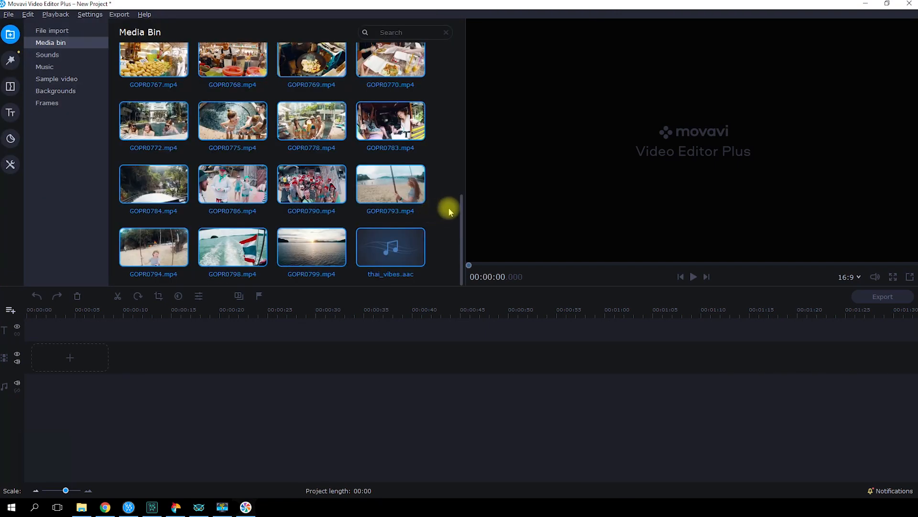
drag(461, 204, 463, 135)
click(402, 140)
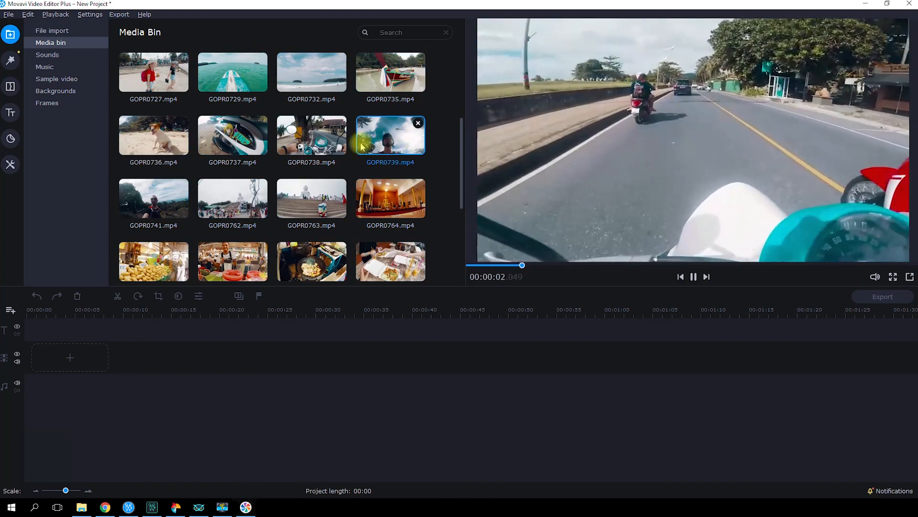
- Add GOPR0738 and then GOPR0736 from the media bin to the video track in sequence
click(333, 144)
drag(333, 144, 47, 354)
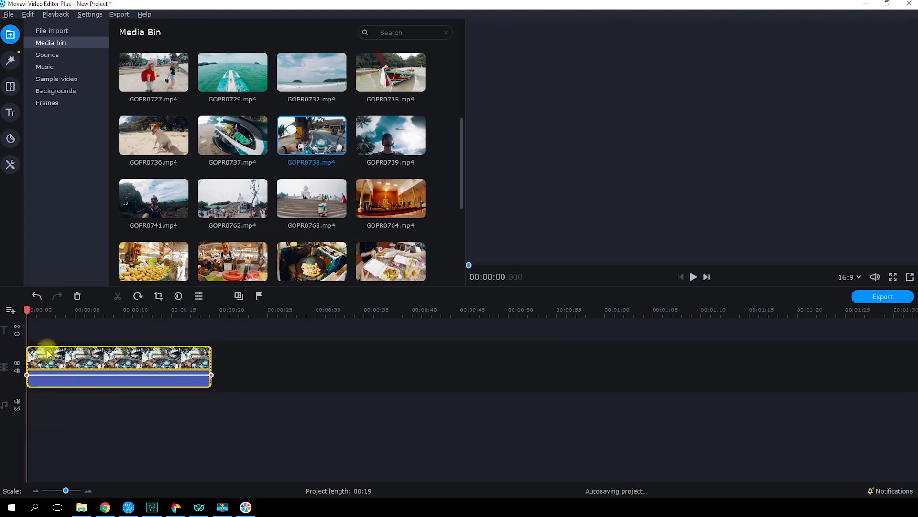
click(168, 148)
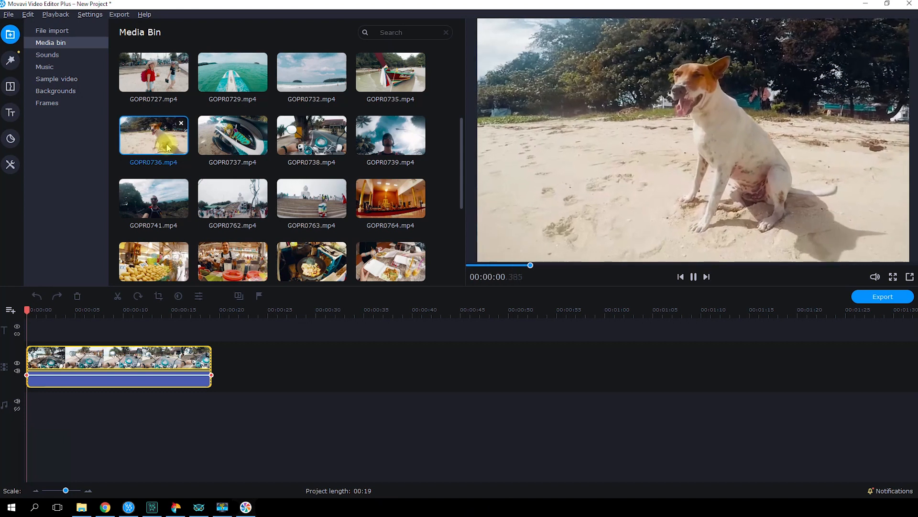
drag(169, 148, 236, 359)
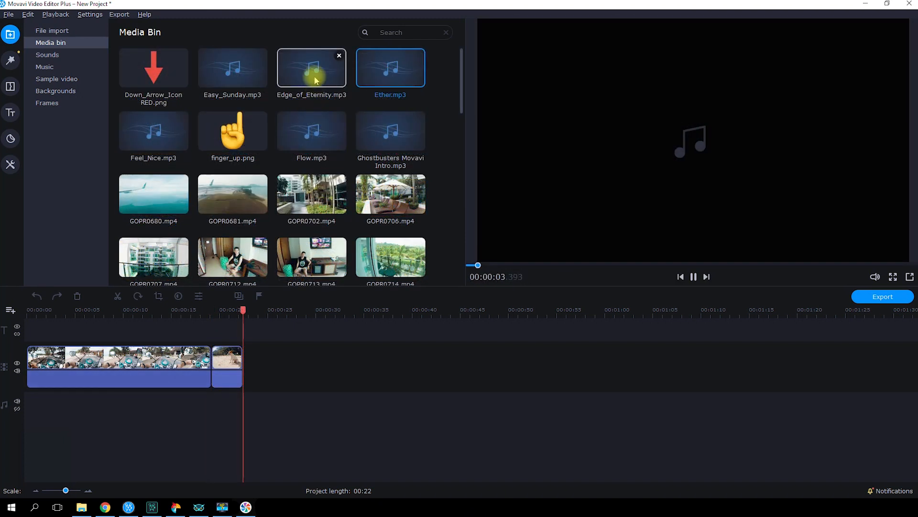
- Add Flow.mp3 from the media bin to the audio track at the start
click(316, 80)
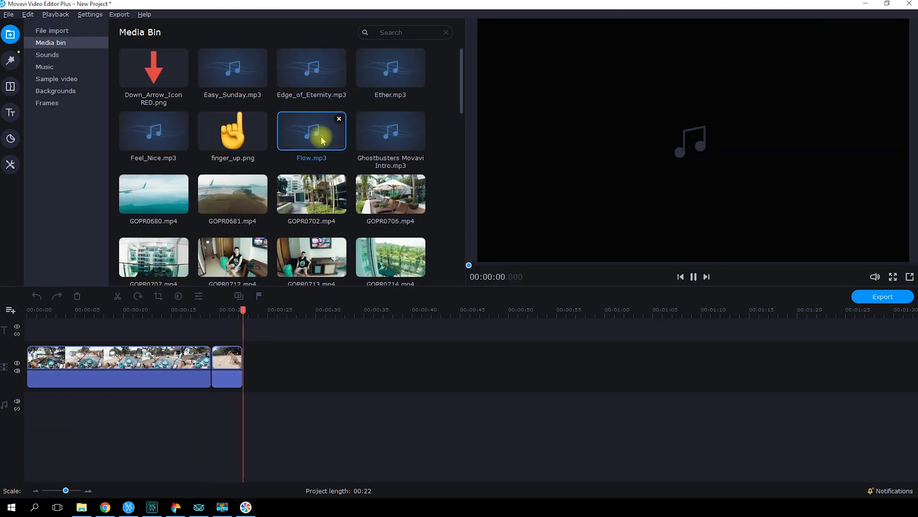
drag(319, 140, 23, 397)
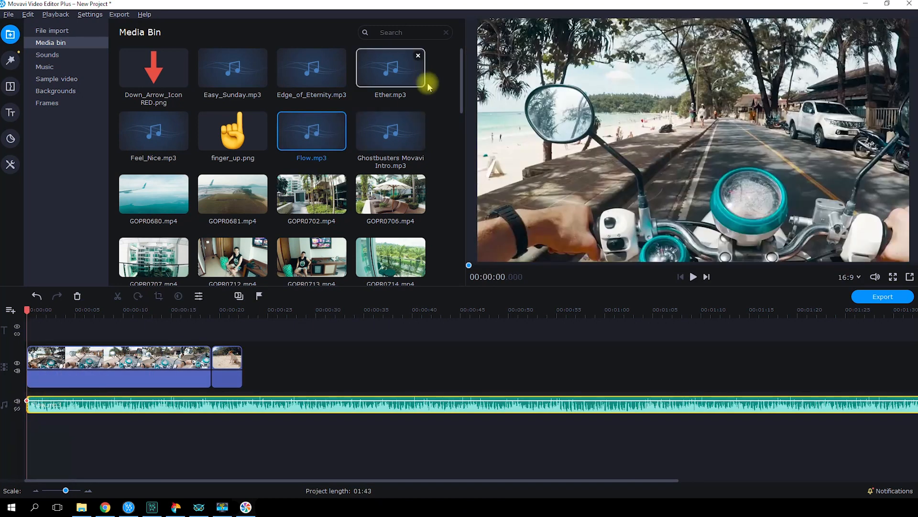
- Preview the OMG emoji, pixel glasses and Roll-Safe images in the media bin
drag(462, 62, 443, 240)
click(184, 196)
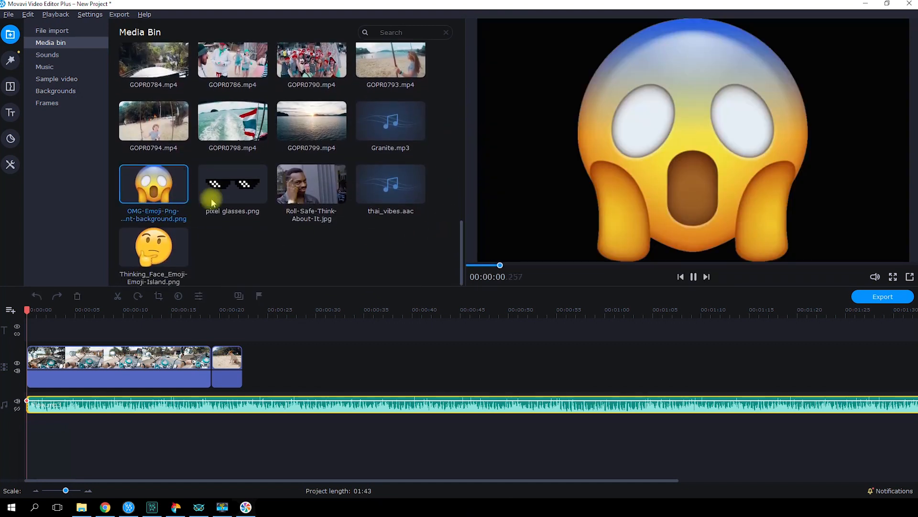
click(246, 190)
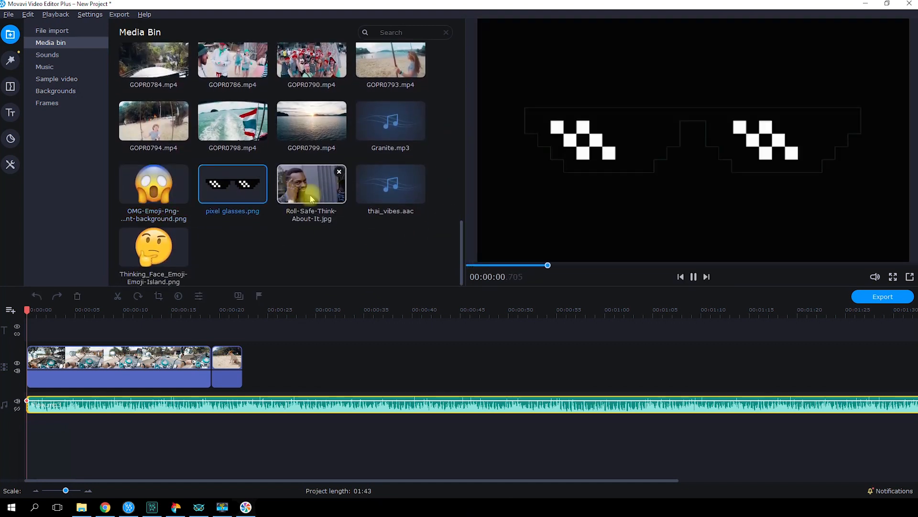
click(311, 198)
- Drag the Thinking_Face emoji image onto the timeline over the second clip
click(123, 238)
drag(124, 237, 222, 347)
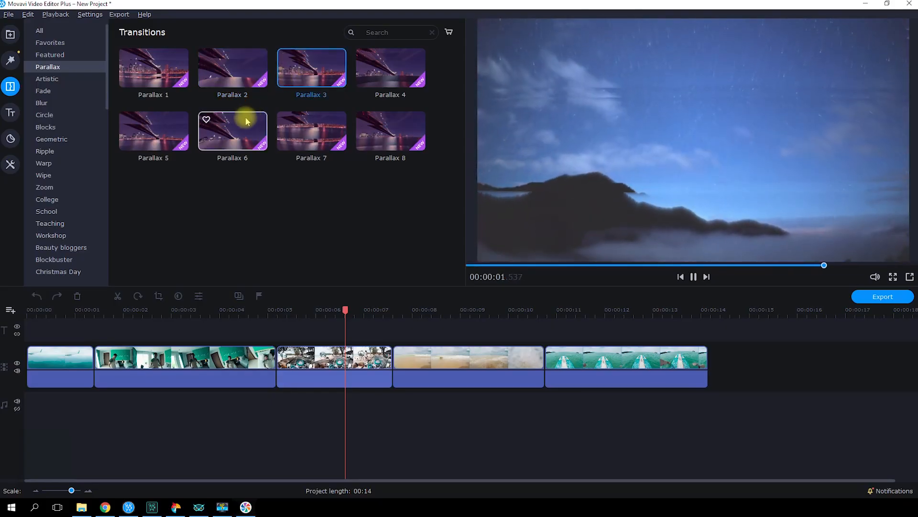
- Insert Parallax 2 and Parallax 6 transitions between the first three clips and play from the start
drag(232, 68, 96, 365)
drag(233, 132, 278, 364)
click(28, 310)
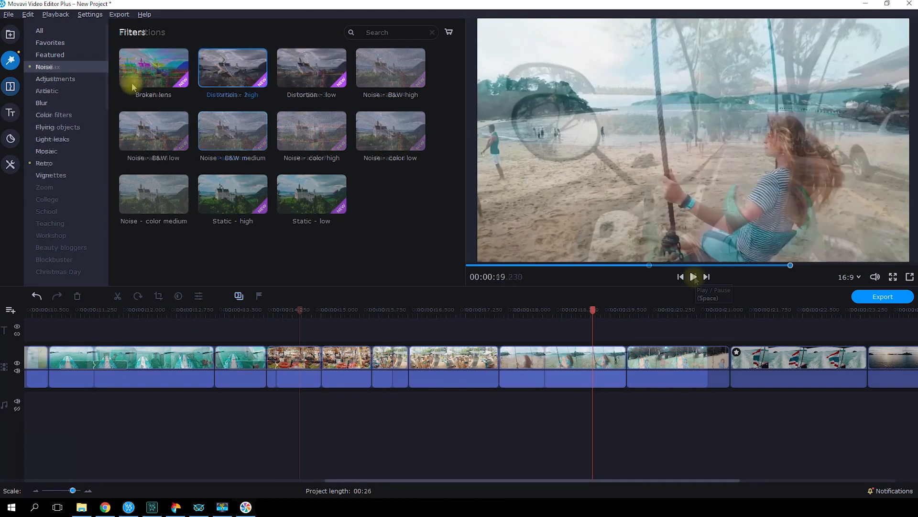
- Apply the Broken lens, Static - high and Distortion - high noise filters to three timeline clips
click(145, 76)
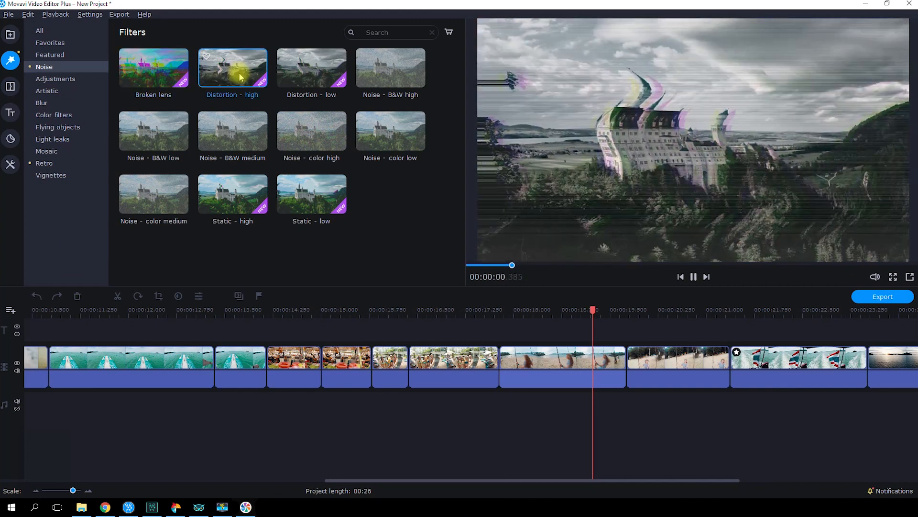
click(238, 204)
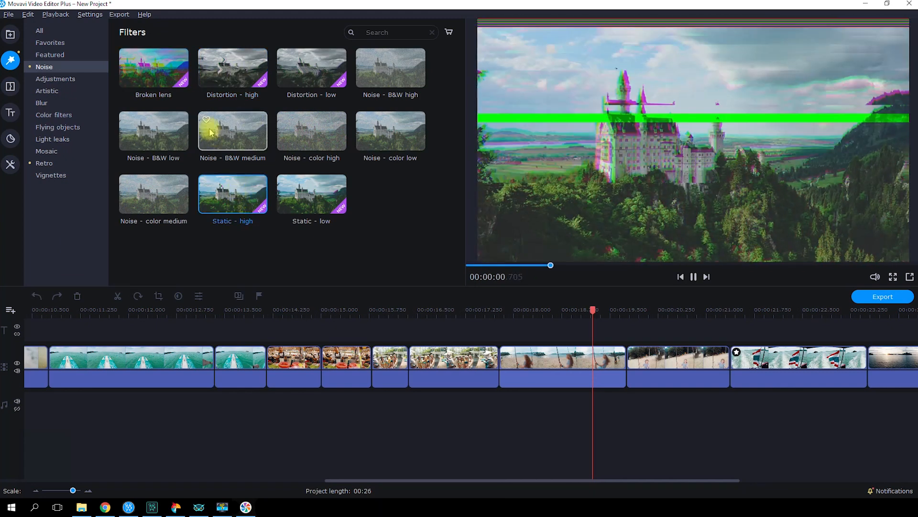
drag(147, 76, 428, 364)
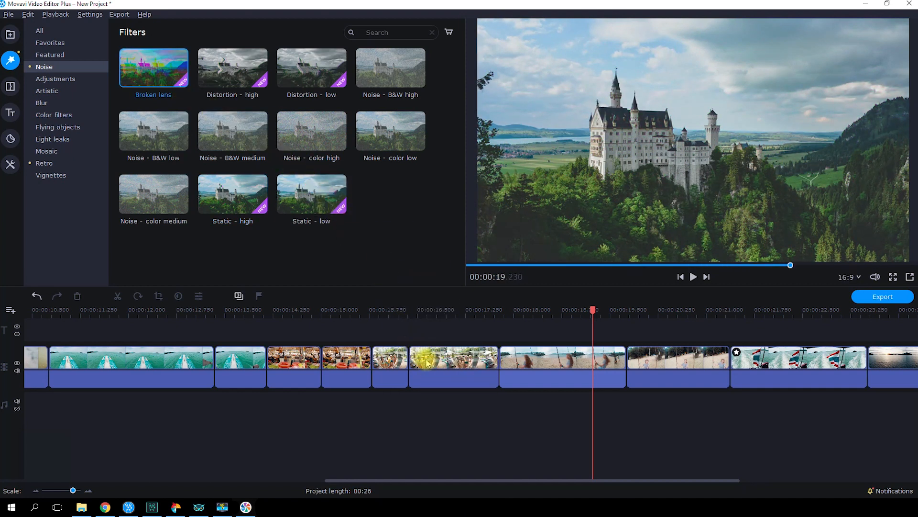
drag(228, 193, 239, 354)
drag(234, 72, 294, 358)
- Browse the Retro filter category
click(50, 165)
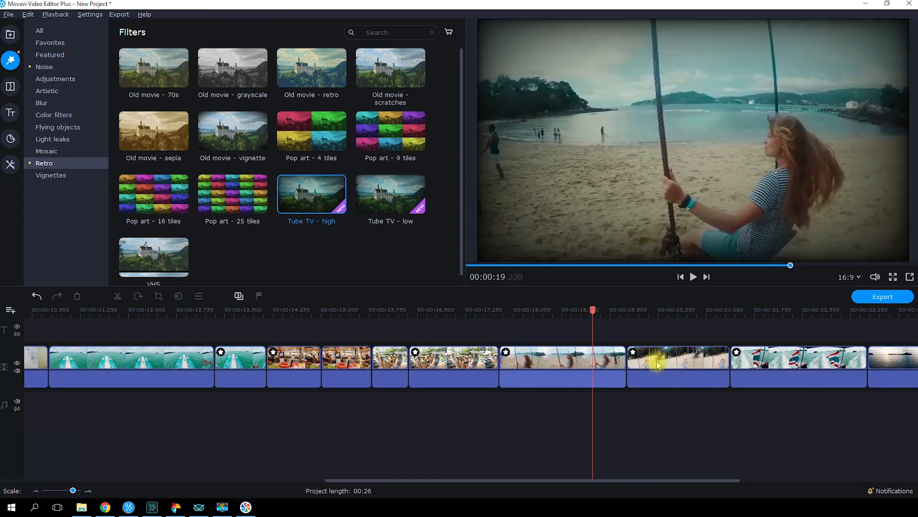
click(152, 310)
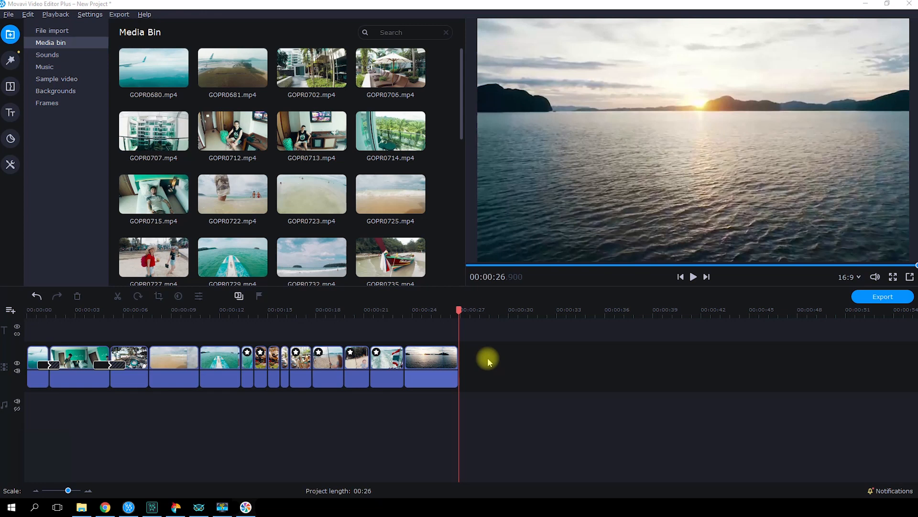
- Add GOPR0790 from the media bin to the end of the video track
scroll(373, 210, down, 7)
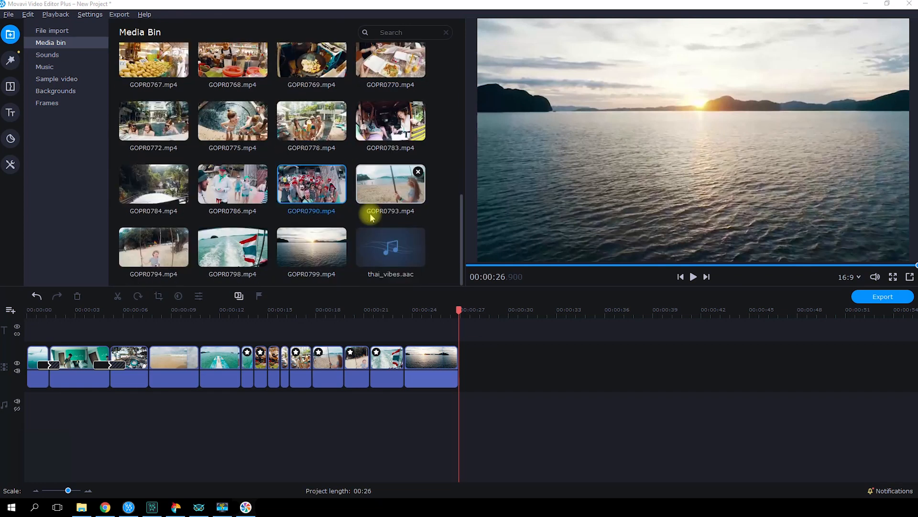
drag(311, 187, 472, 369)
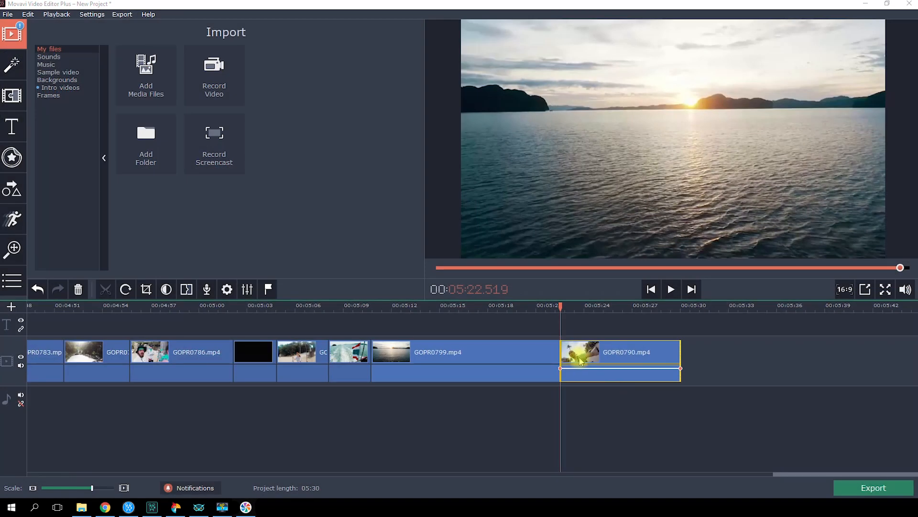
- Trim the GOPR0790 clip at both its start and its end on the timeline
scroll(580, 361, up, 2)
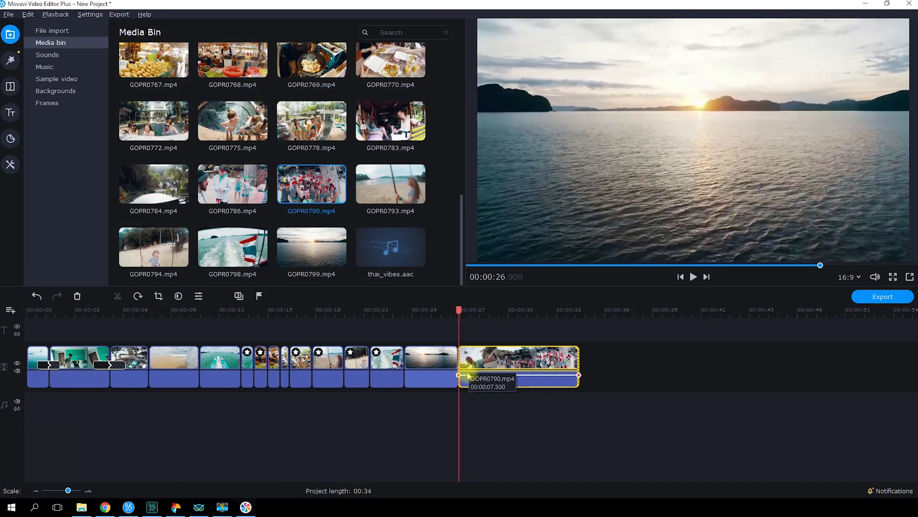
scroll(517, 373, up, 4)
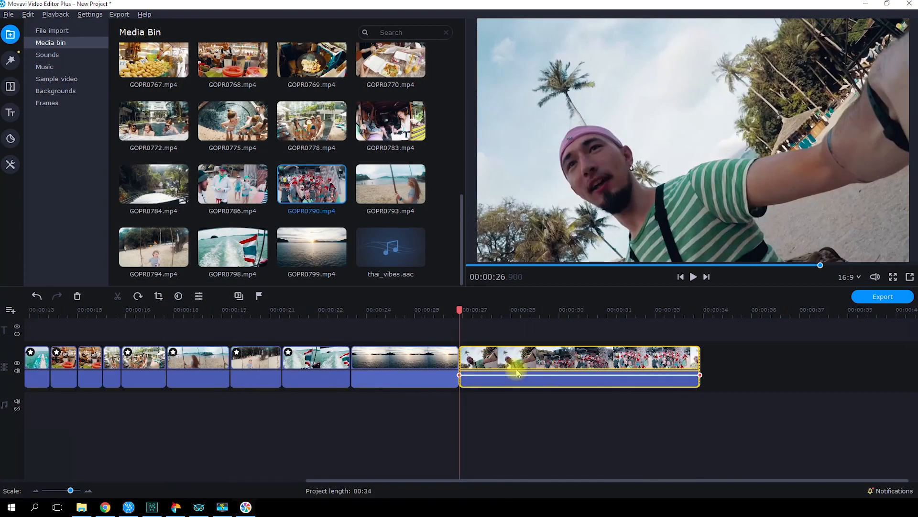
scroll(517, 373, right, 1)
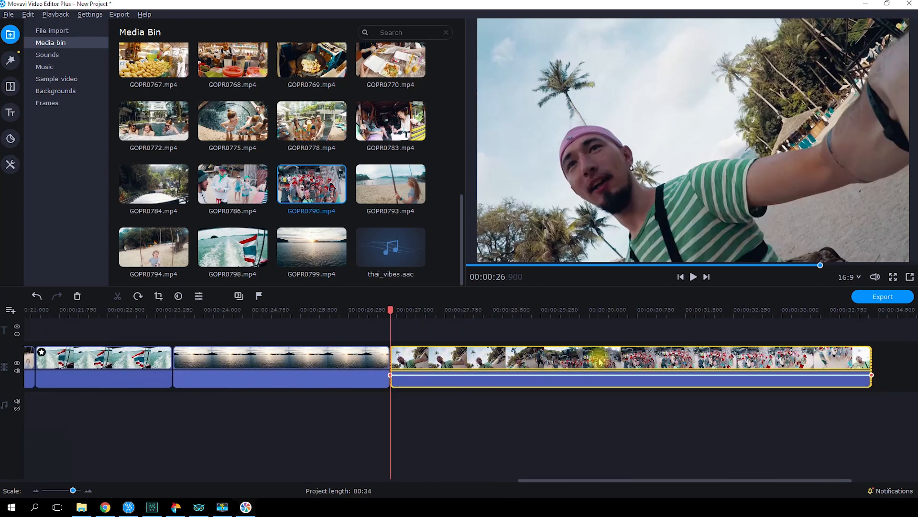
click(389, 359)
click(398, 360)
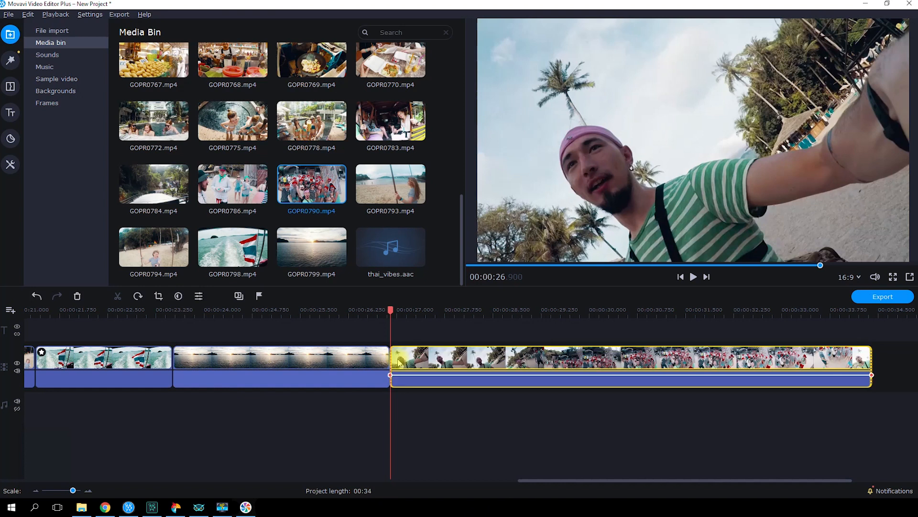
drag(394, 358, 424, 358)
drag(489, 361, 592, 372)
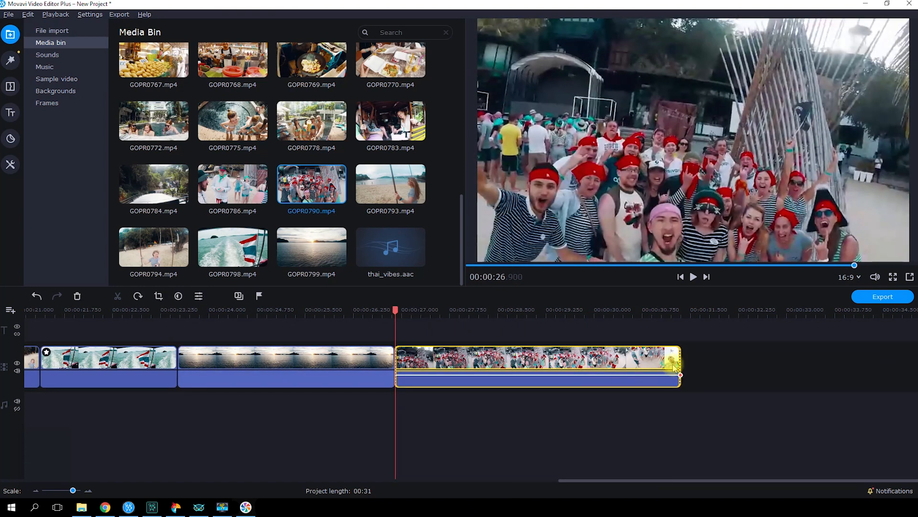
drag(680, 360, 564, 359)
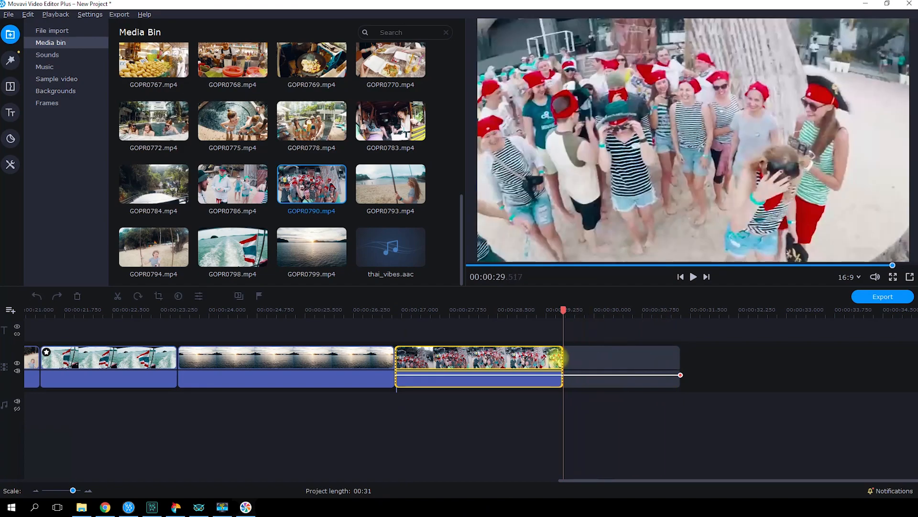